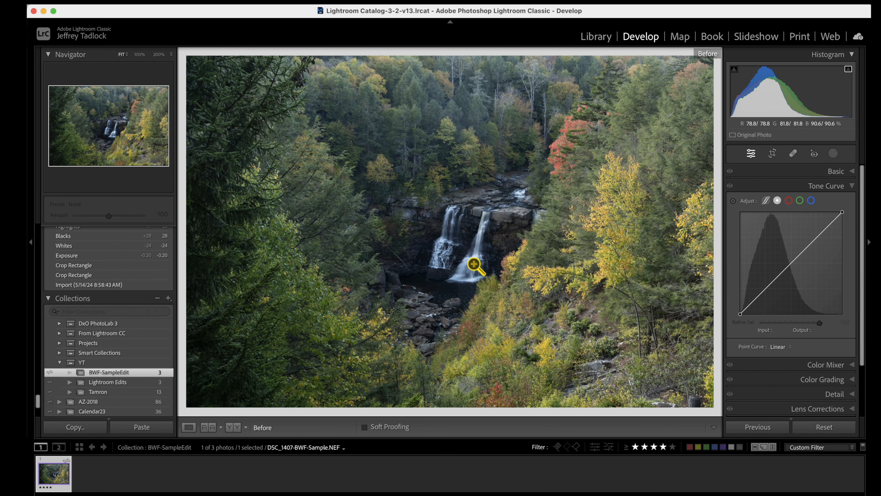
Crop the photo tighter around the waterfall at the original aspect ratio and reposition the image within the frame
key("r")
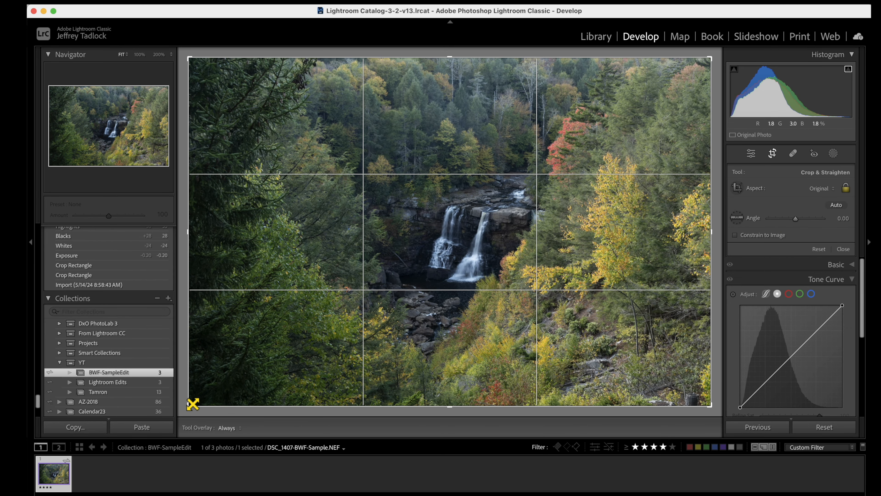
left_click_drag(190, 407, 232, 372)
left_click_drag(376, 301, 419, 294)
left_click_drag(239, 374, 252, 366)
left_click_drag(326, 315, 338, 288)
key("r")
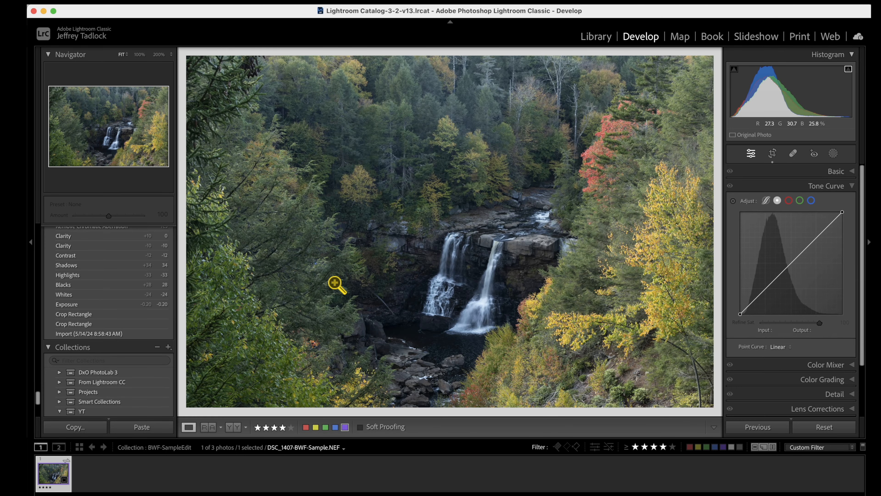
Tighten the crop slightly from its left edge and shift the image a little within the frame
key("r")
left_click_drag(255, 236, 261, 237)
left_click_drag(403, 246, 404, 252)
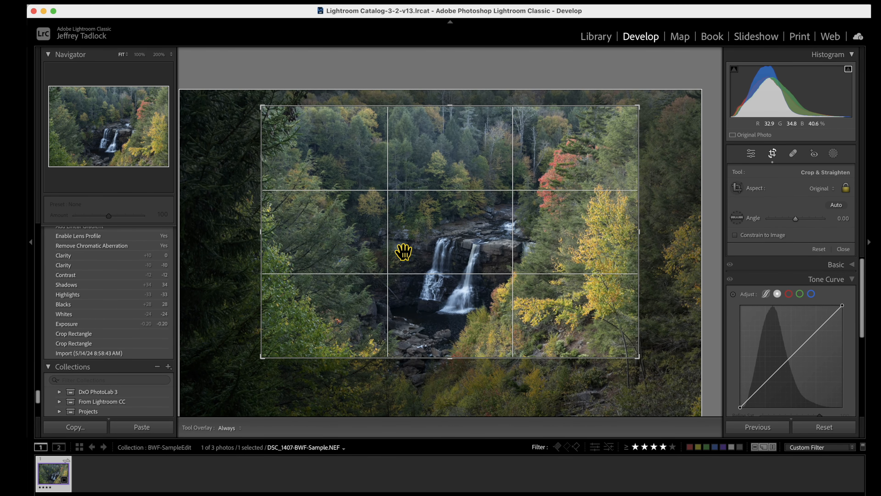
key("r")
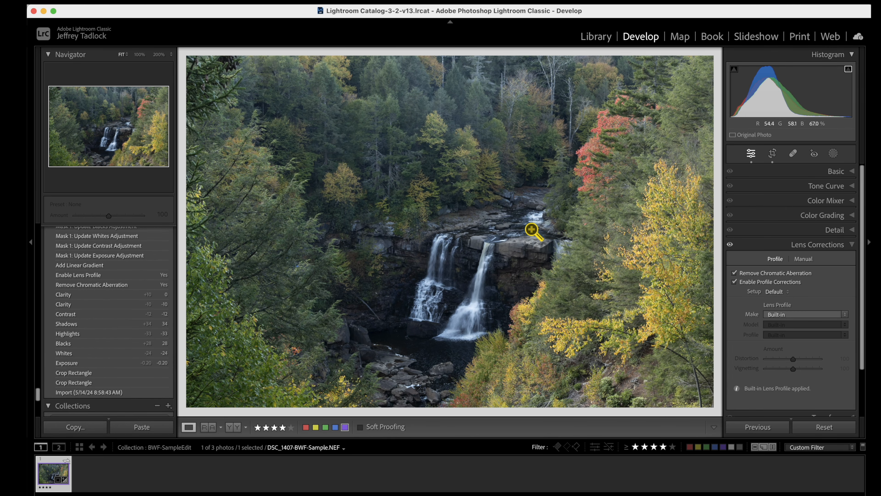
Reposition the image within the crop to include more of the rocks below the waterfall
key("r")
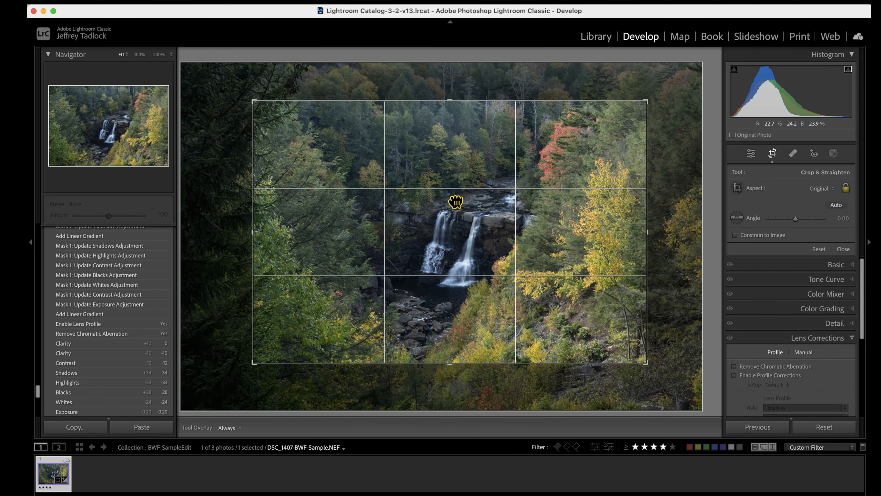
left_click_drag(456, 202, 453, 200)
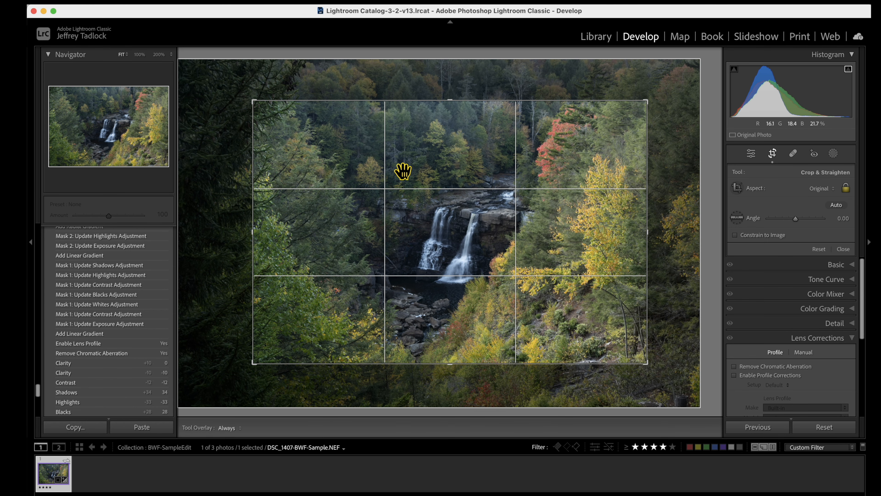
key("Return")
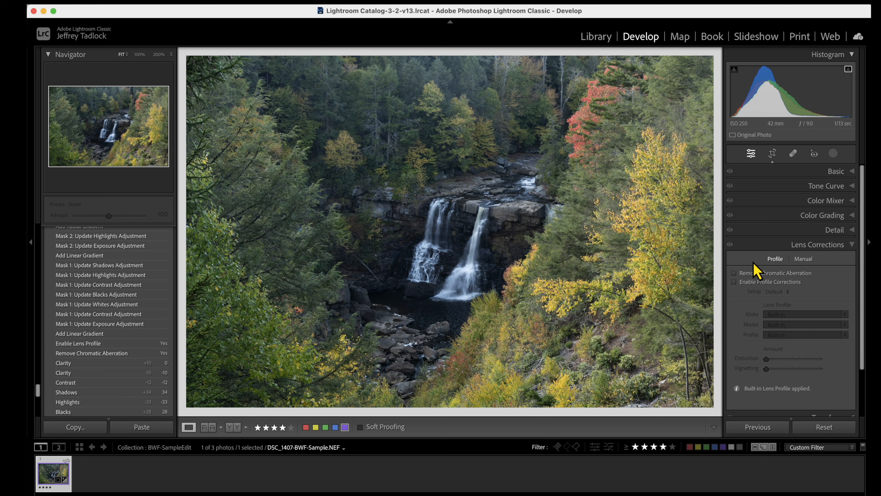
Enable chromatic aberration removal and lens profile corrections for the photo
left_click(734, 273)
left_click(735, 282)
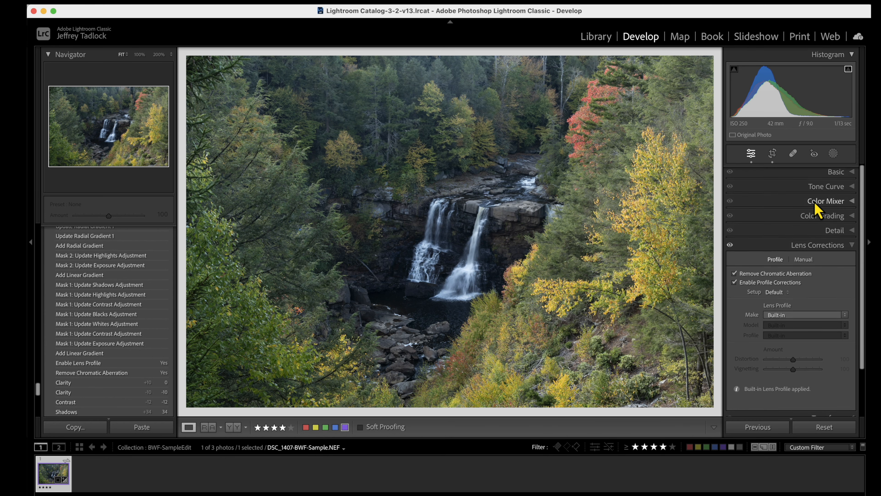
Set the photo's Exposure to -0.15, Contrast -4, Highlights -3, Shadows +13, Whites -19 and Blacks +15
left_click(852, 172)
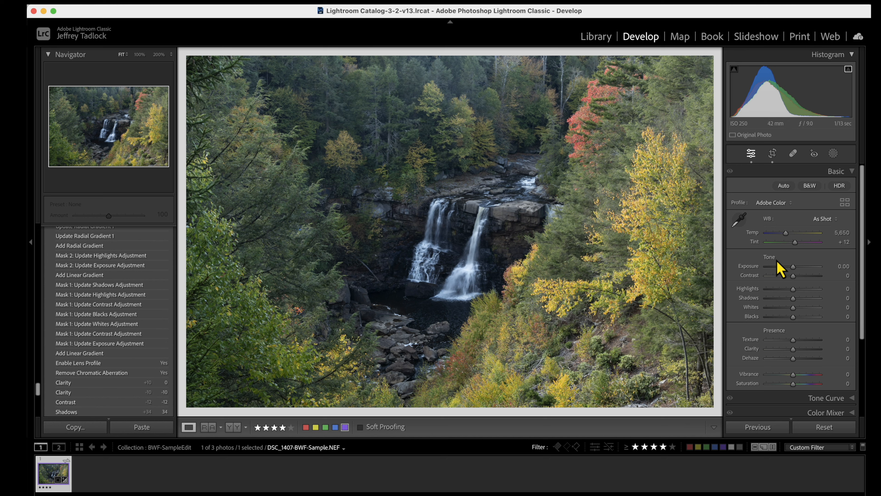
left_click_drag(793, 271, 793, 270)
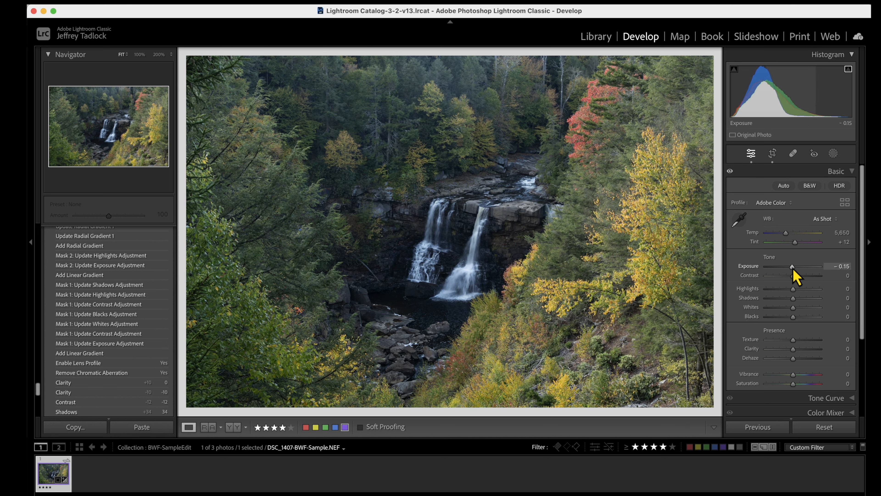
left_click_drag(794, 310, 787, 310)
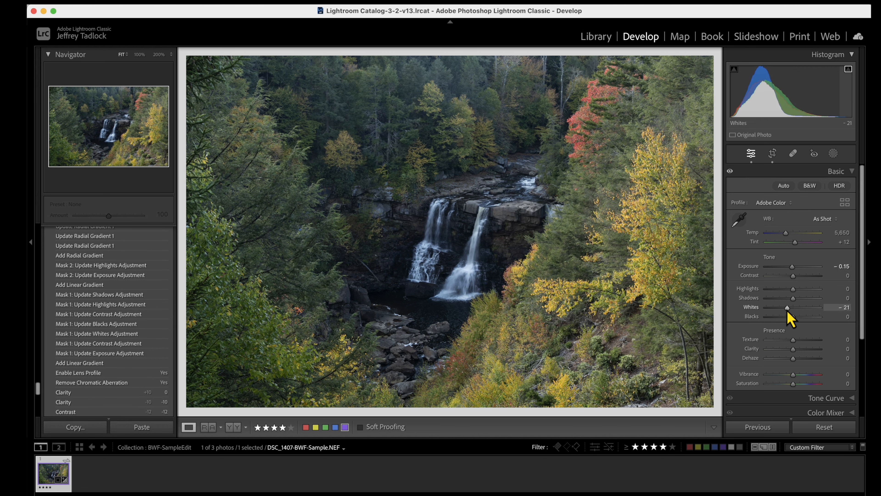
left_click_drag(796, 320, 797, 321)
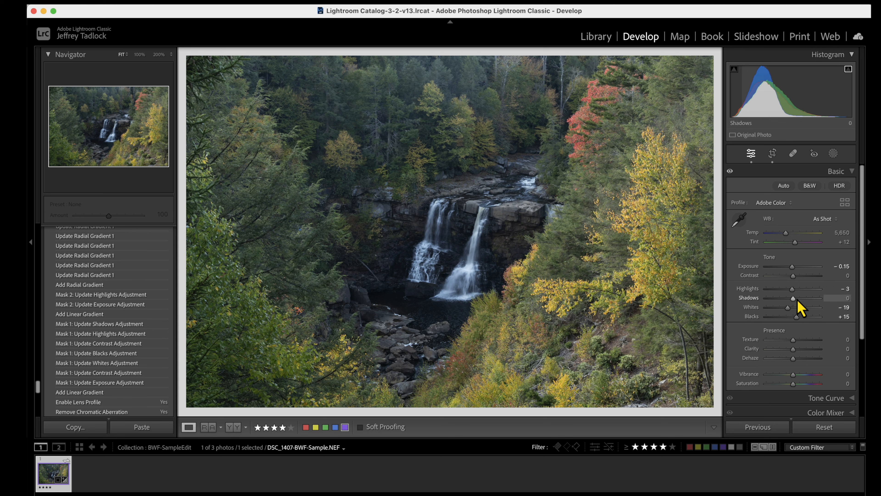
left_click_drag(794, 300, 797, 302)
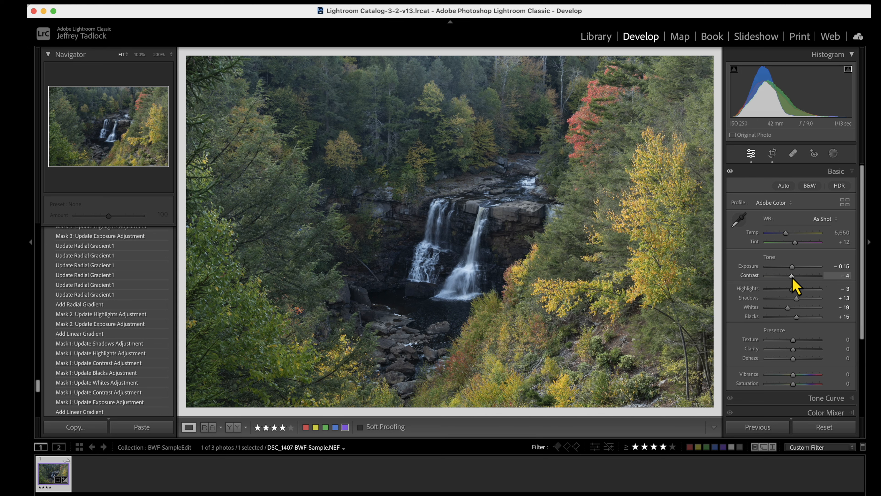
Lower the photo's Highlights to -13, comparing the edit with the original version before and after the change
key("backslash")
key("backslash")
key("backslash")
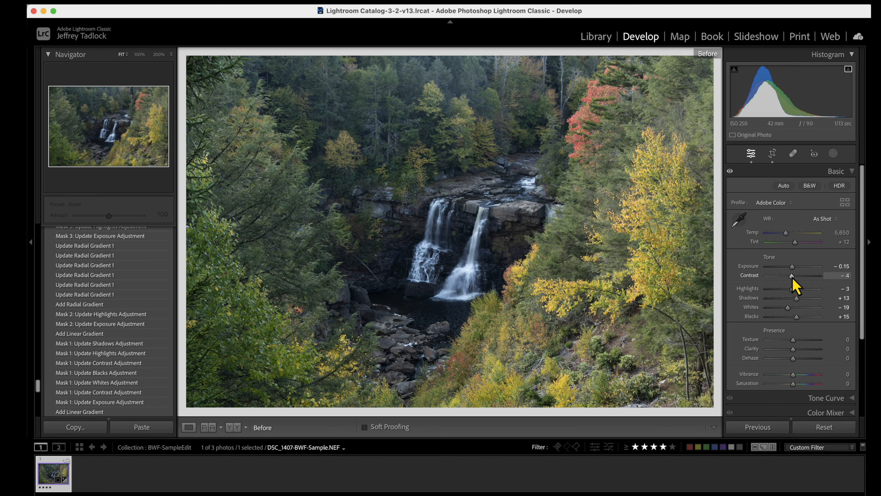
key("backslash")
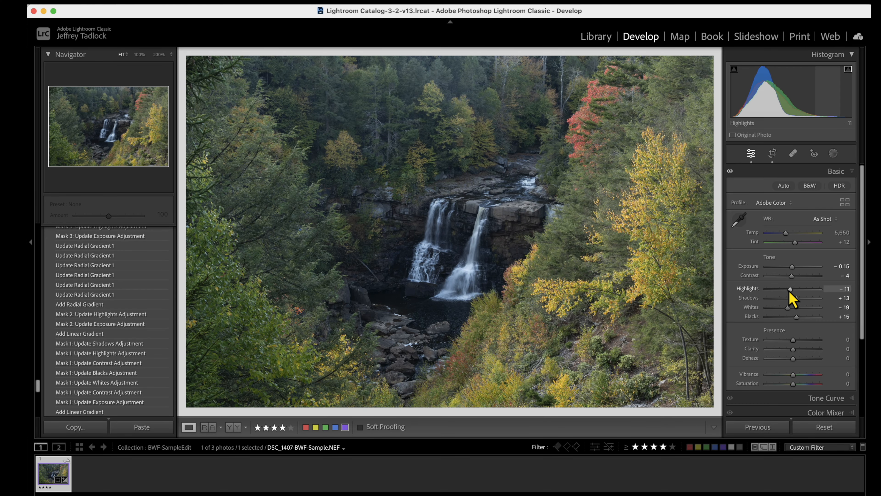
left_click(790, 289)
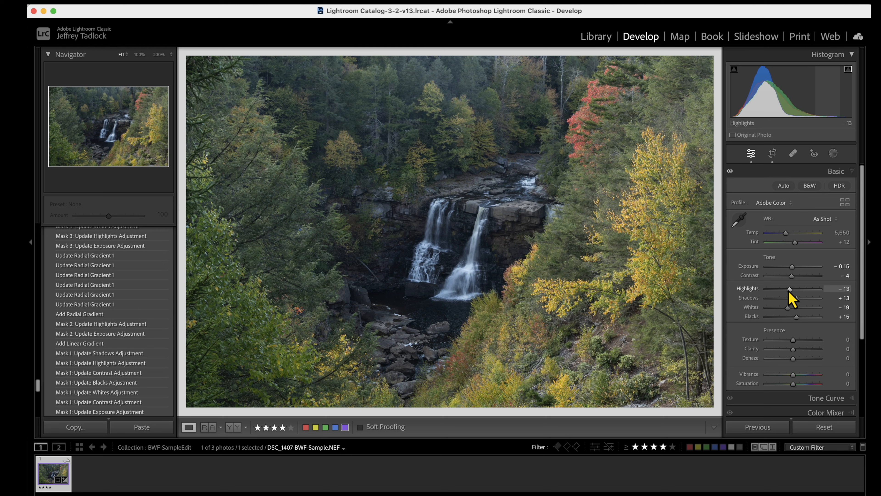
key("backslash")
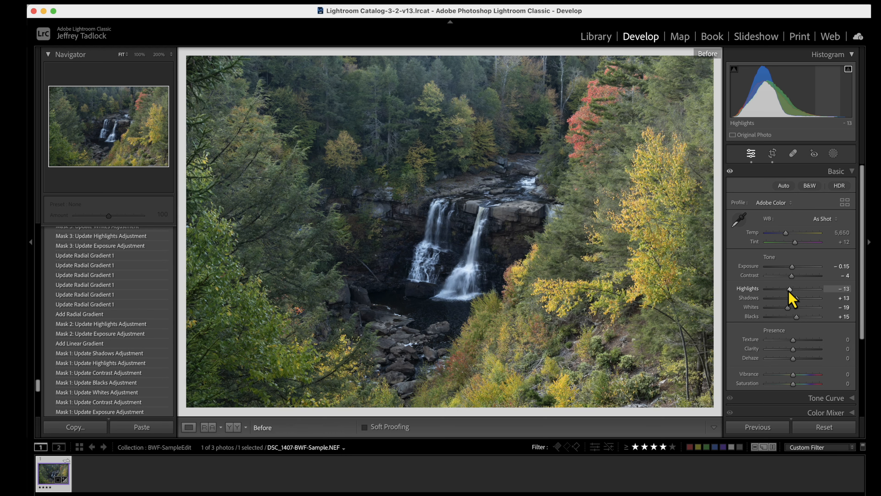
key("backslash")
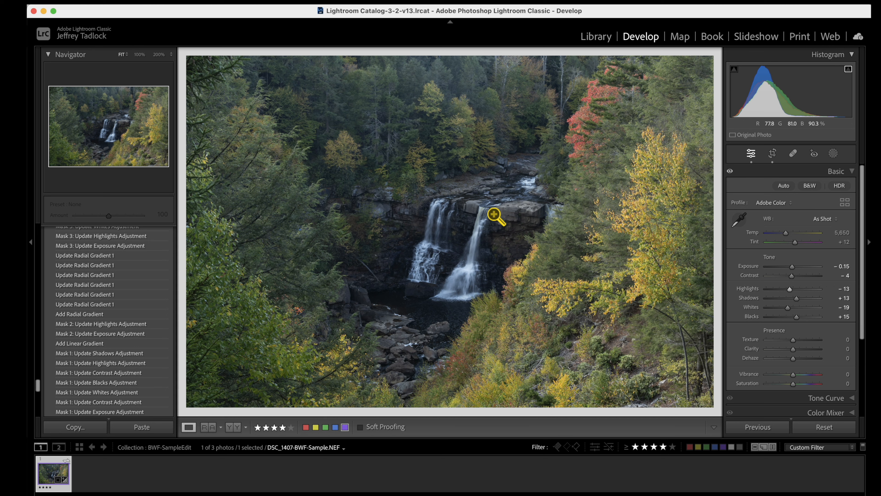
Add a diagonal linear gradient mask over the photo's right-hand hillside with Exposure -0.41 and Highlights -9
left_click(834, 154)
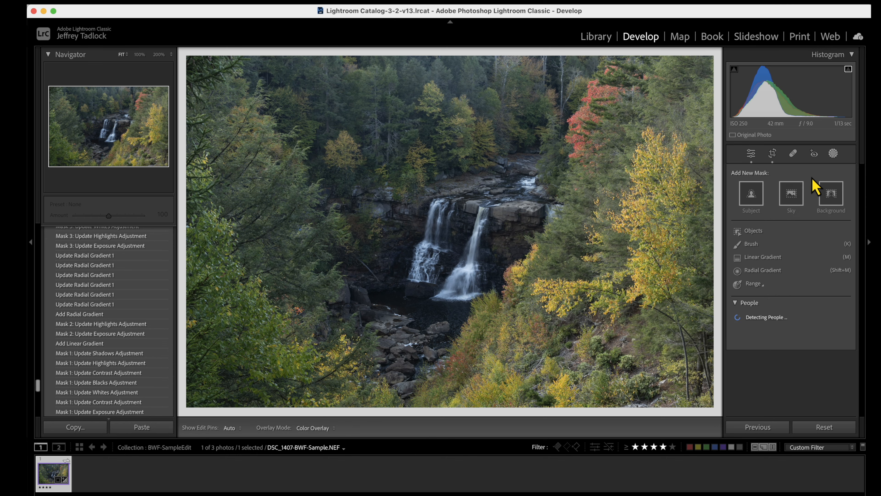
left_click(764, 259)
left_click_drag(576, 271, 476, 205)
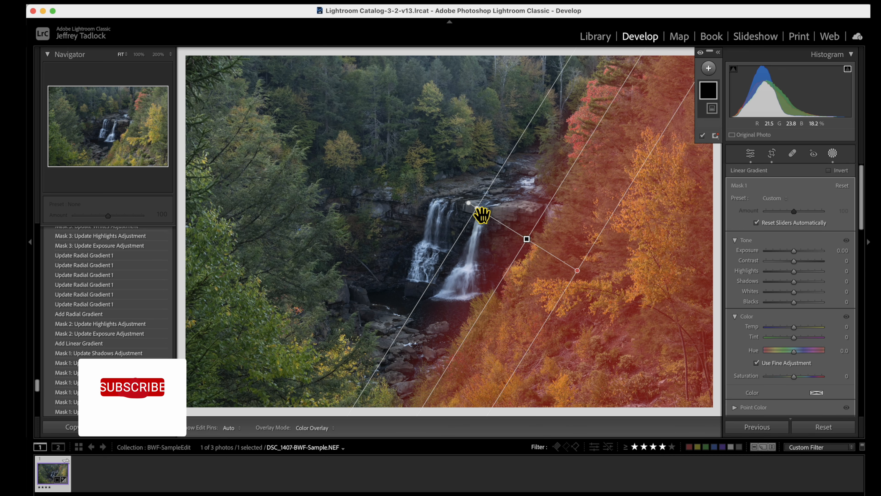
left_click_drag(795, 254, 792, 252)
left_click_drag(792, 256, 792, 256)
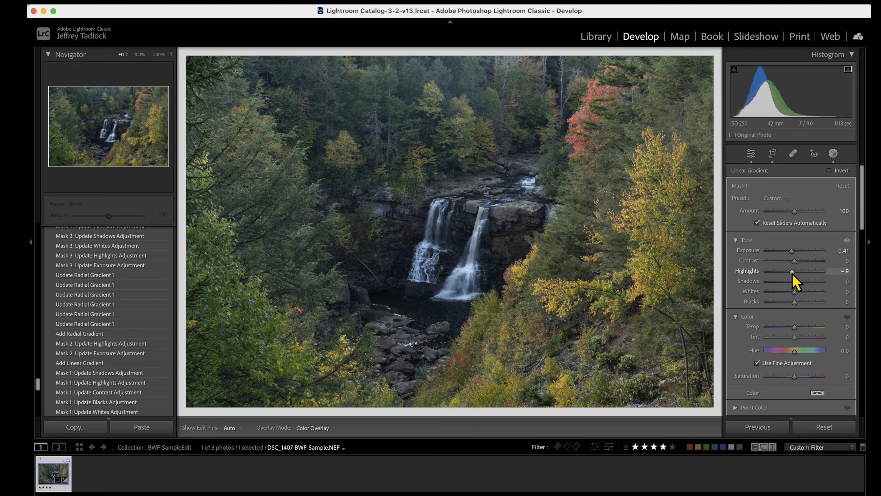
Set the right-hand gradient mask's Clarity to -4 and compare the edit with the original photo
scroll(795, 281, "down", 5)
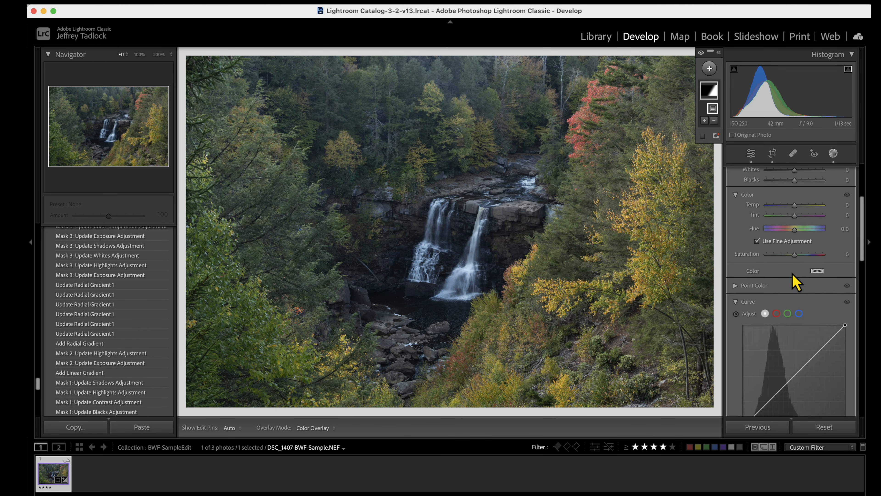
scroll(795, 281, "down", 4)
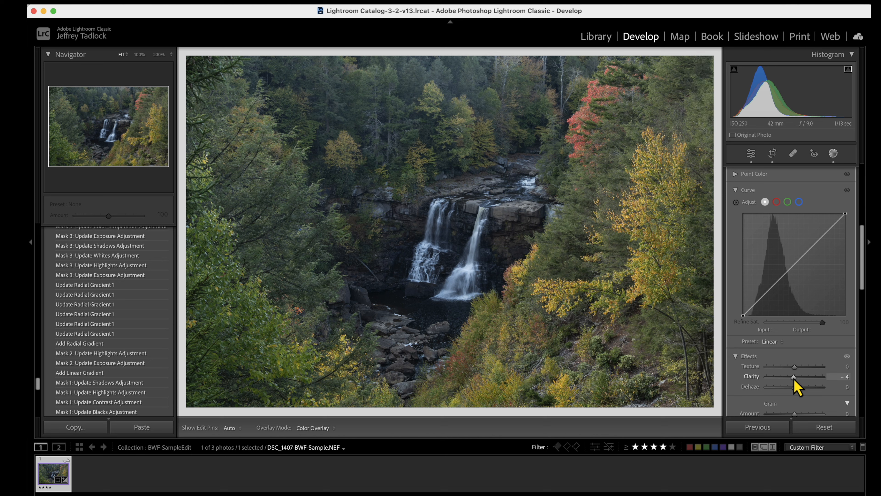
left_click(833, 154)
key("backslash")
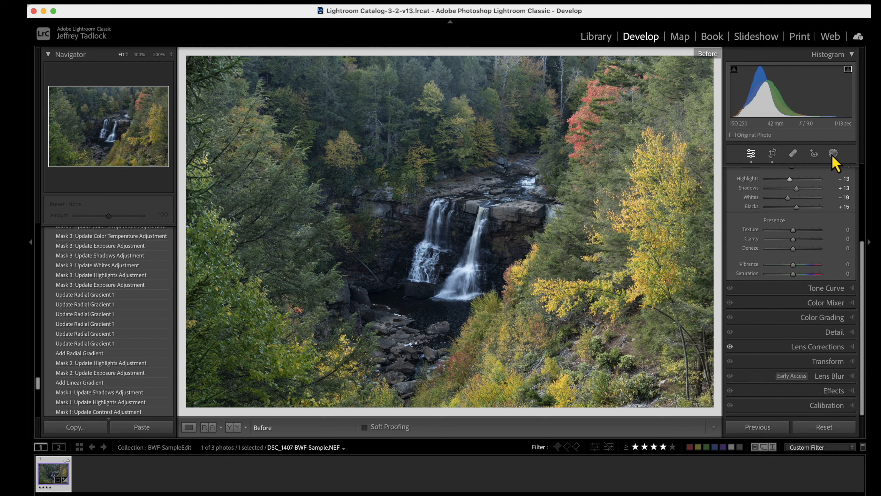
key("backslash")
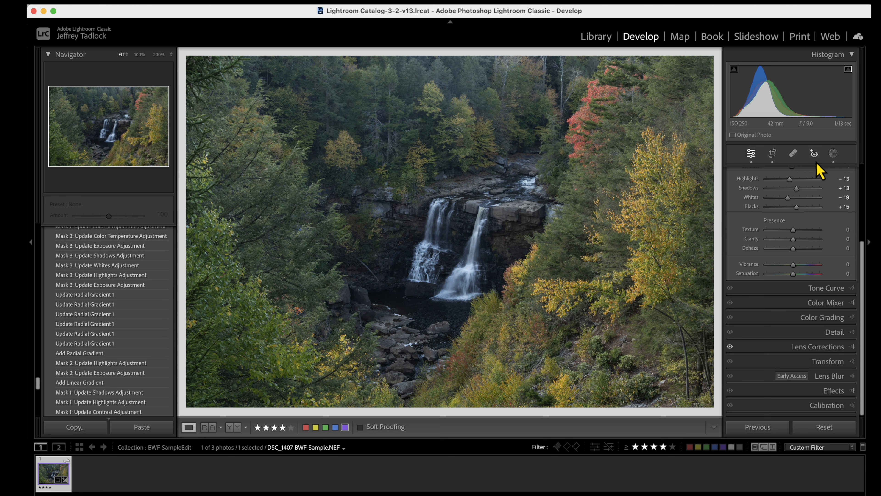
Add a second linear gradient mask over the trees on the left side of the photo, fading toward the waterfall
left_click(833, 156)
left_click(709, 69)
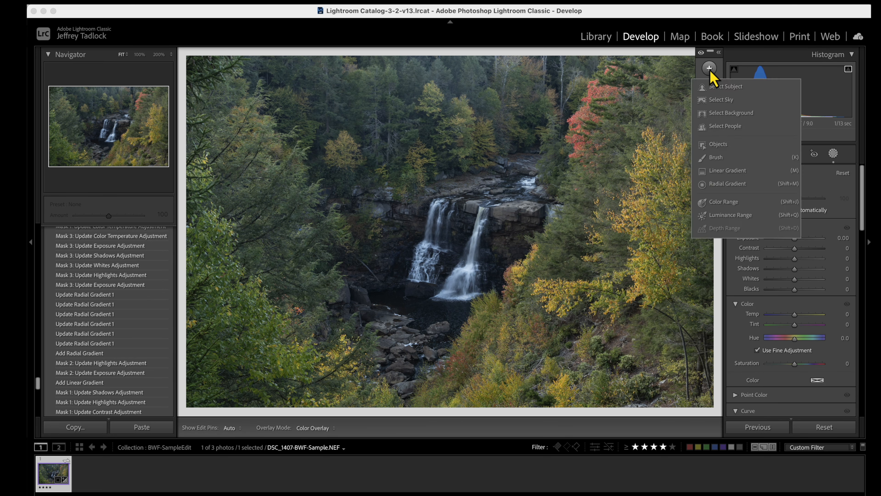
left_click(732, 171)
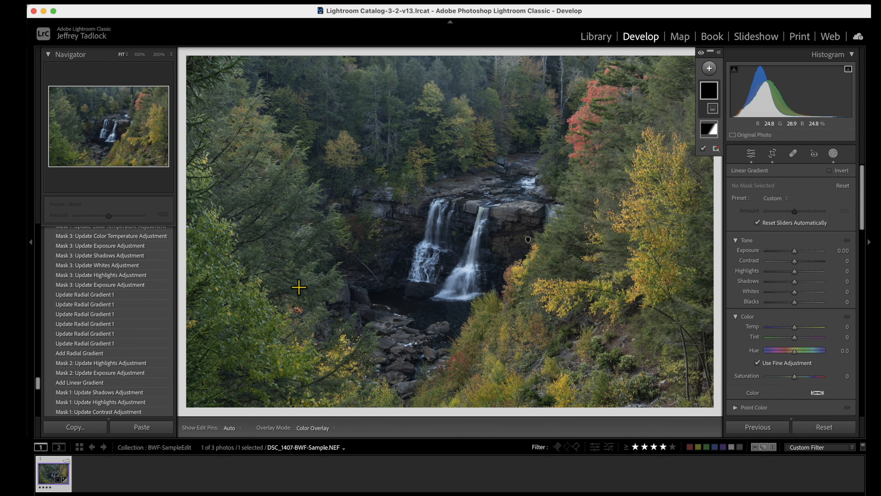
left_click_drag(305, 285, 360, 271)
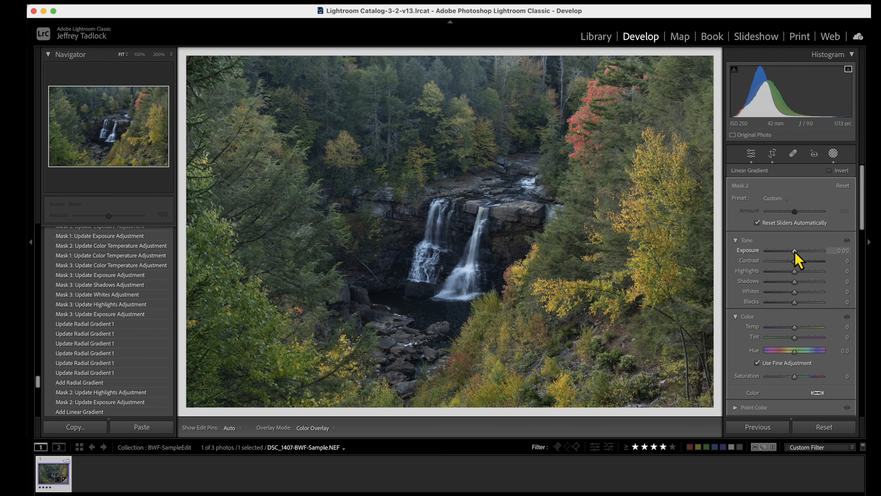
Set the left-hand gradient mask's Exposure to -0.17, Highlights to -12 and Clarity to -6
left_click_drag(795, 259, 794, 259)
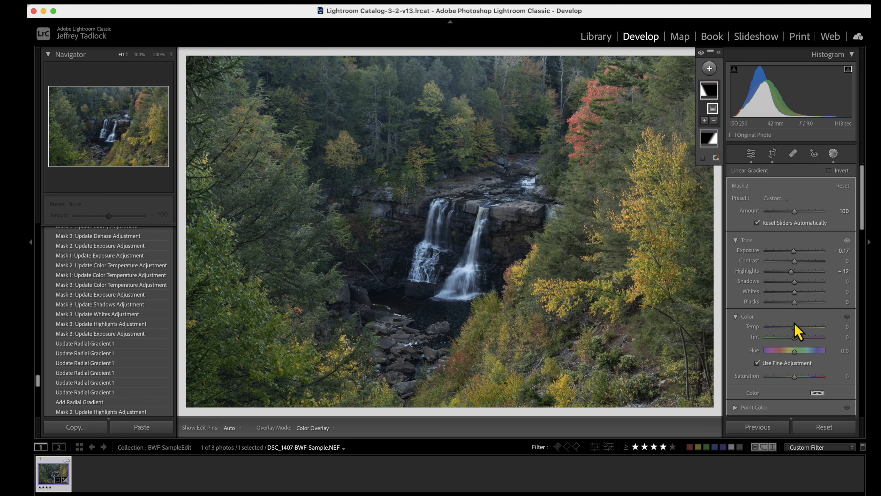
scroll(794, 331, "down", 6)
scroll(794, 321, "down", 4)
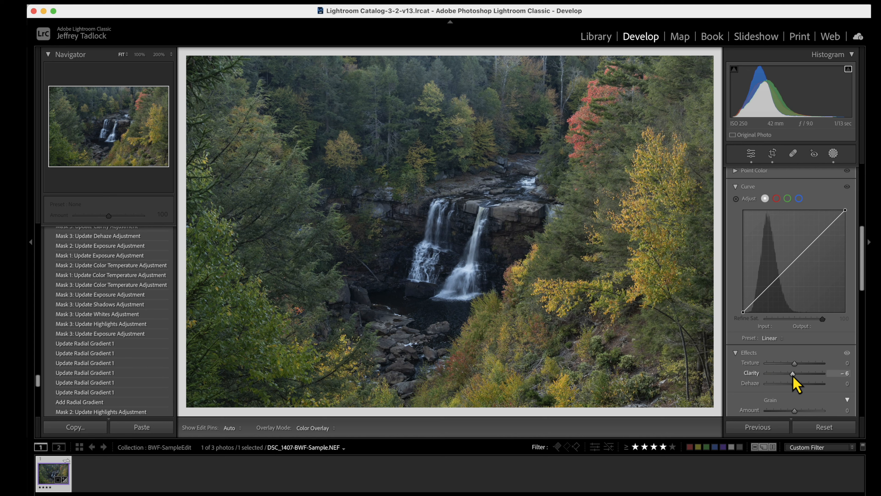
scroll(798, 343, "up", 8)
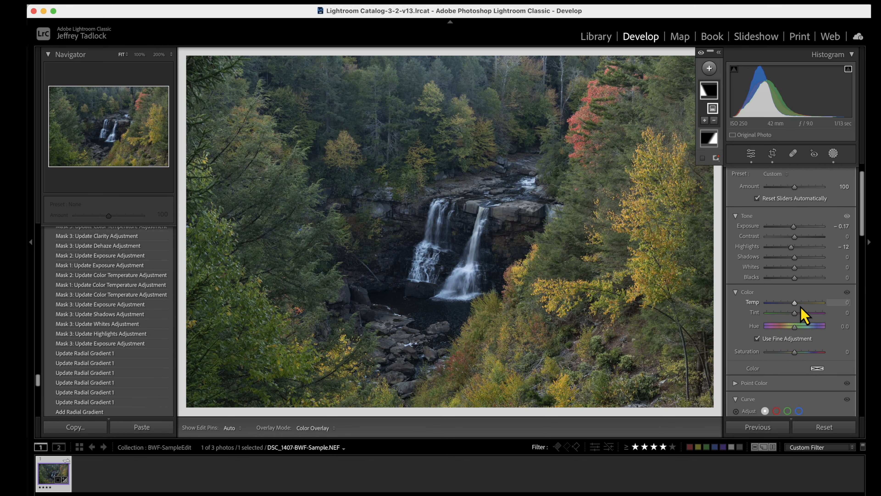
left_click(833, 154)
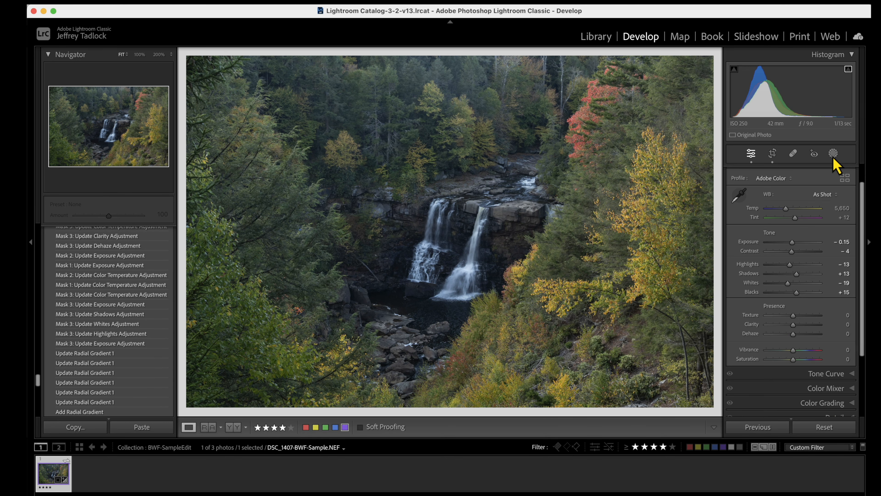
Compare the masked edit with the original photo to judge how both gradients darken the sides
key("backslash")
key("backslash")
key("backslash")
key("backslash")
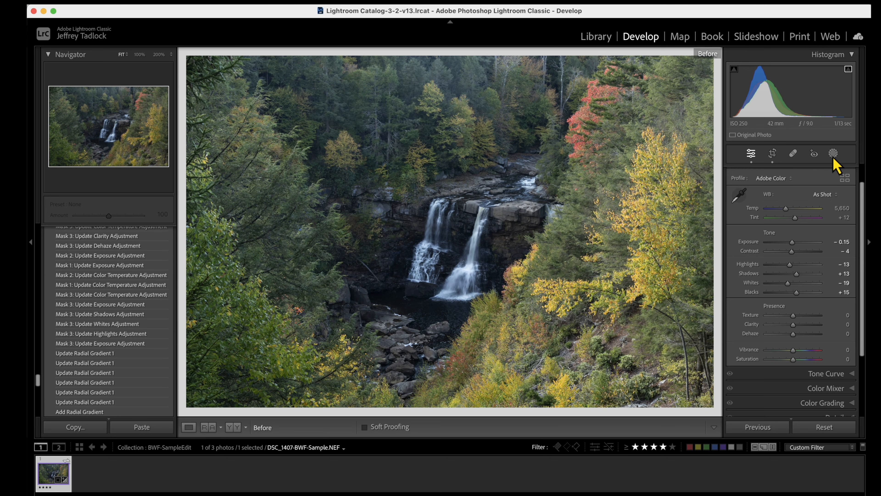
key("backslash")
key("backslash")
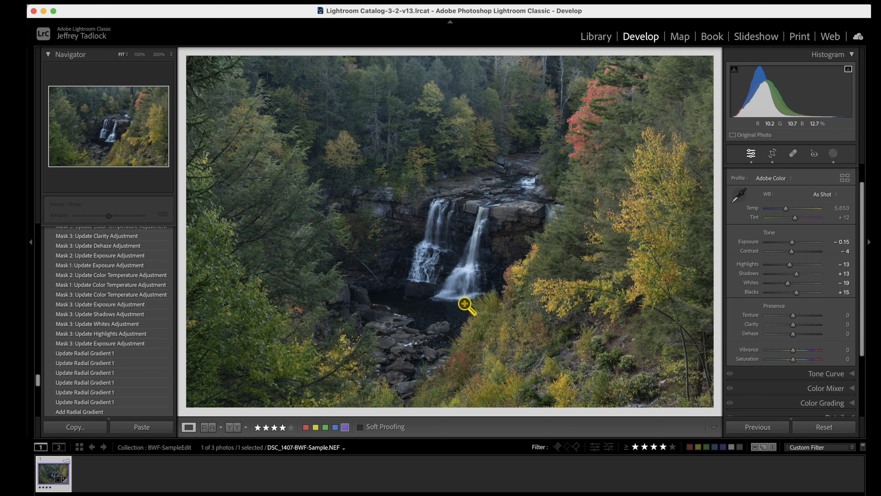
Add a radial gradient mask centred just above the waterfall, covering the falls, the stream and the trees behind them
left_click(834, 153)
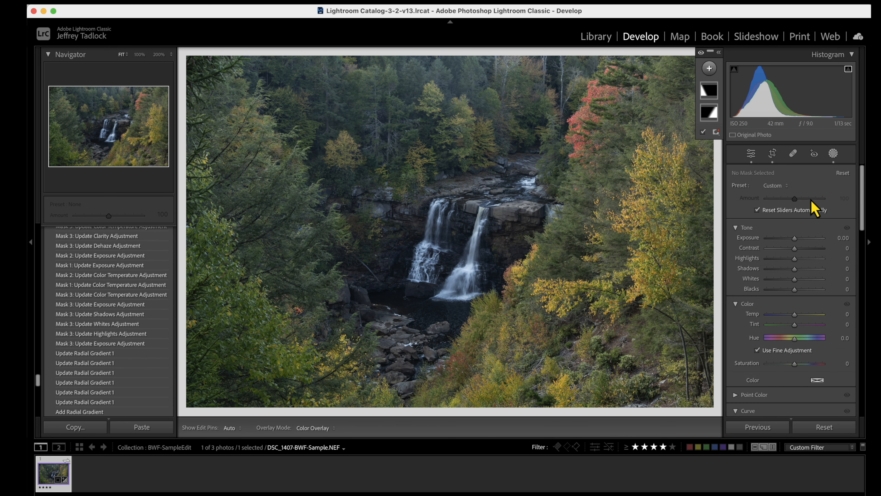
left_click(709, 69)
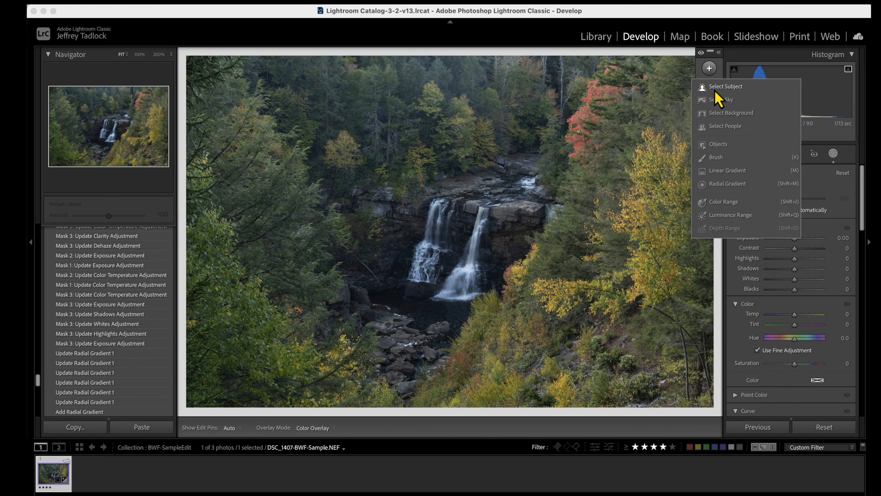
left_click(728, 184)
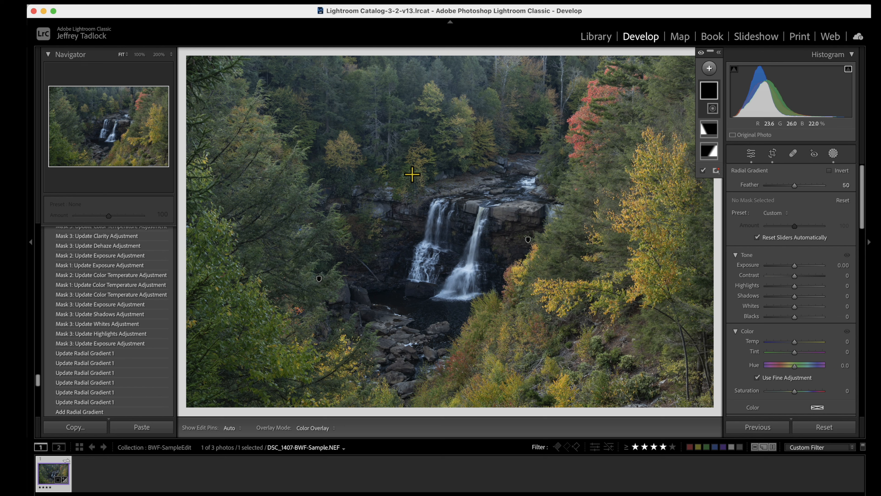
left_click_drag(395, 168, 567, 370)
left_click_drag(401, 171, 420, 198)
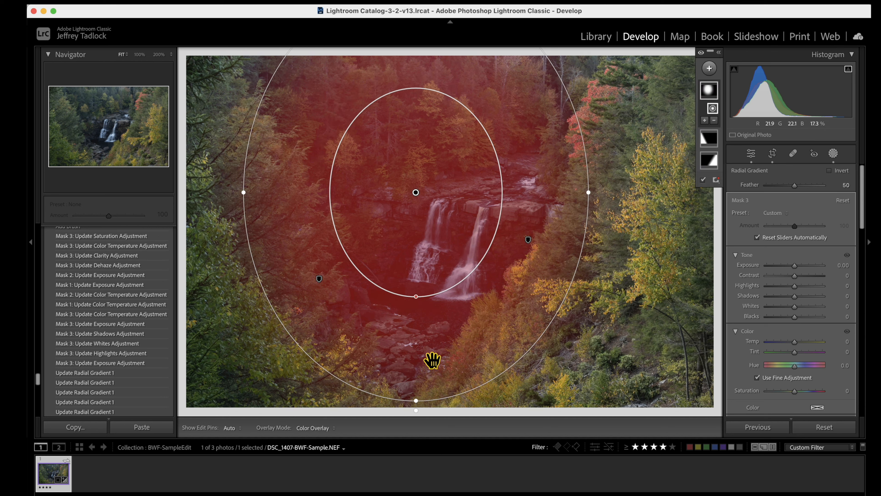
Tilt the radial mask slightly, narrow it and shift it down so it follows the waterfall and the rocky stream
left_click_drag(417, 408, 438, 412)
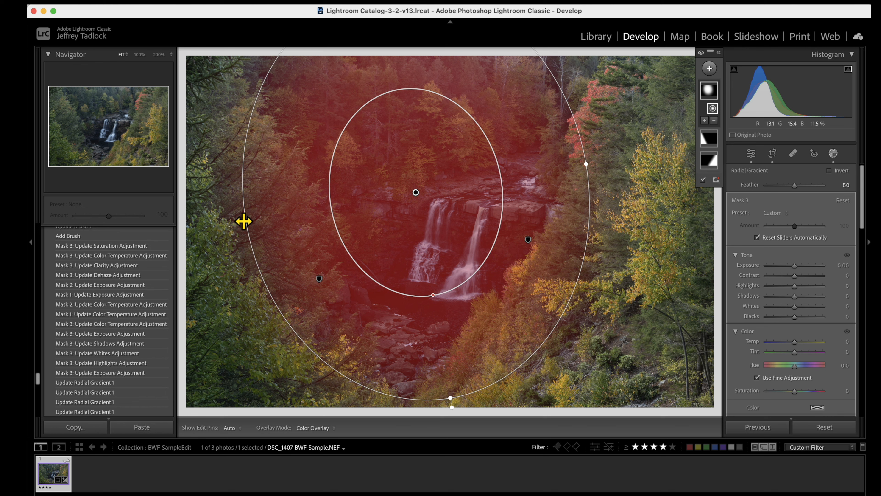
left_click_drag(243, 221, 273, 221)
left_click_drag(426, 200, 430, 209)
left_click_drag(461, 405, 454, 379)
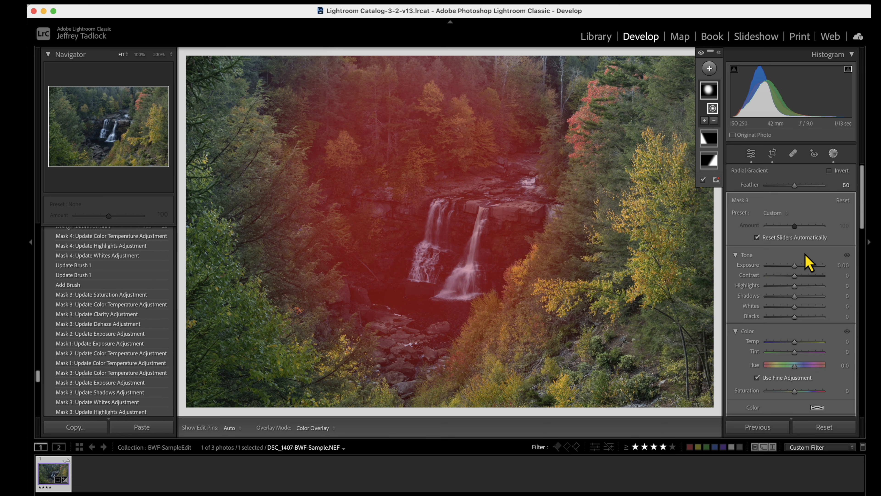
Set the radial mask's Exposure to 0.19 to brighten the waterfall area
left_click_drag(795, 270, 796, 270)
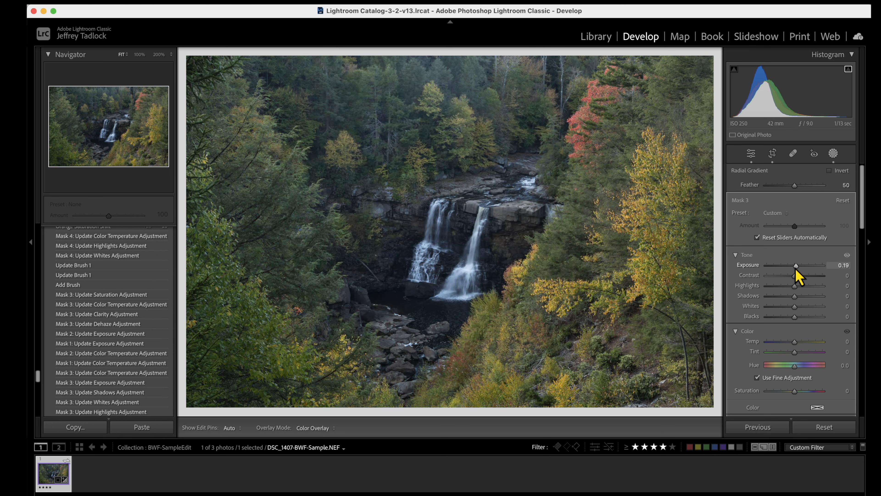